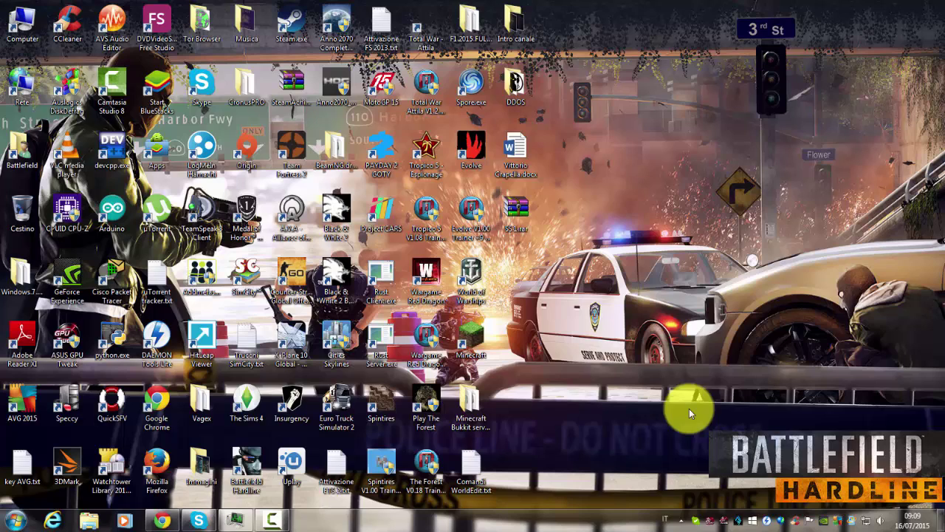
click(543, 399)
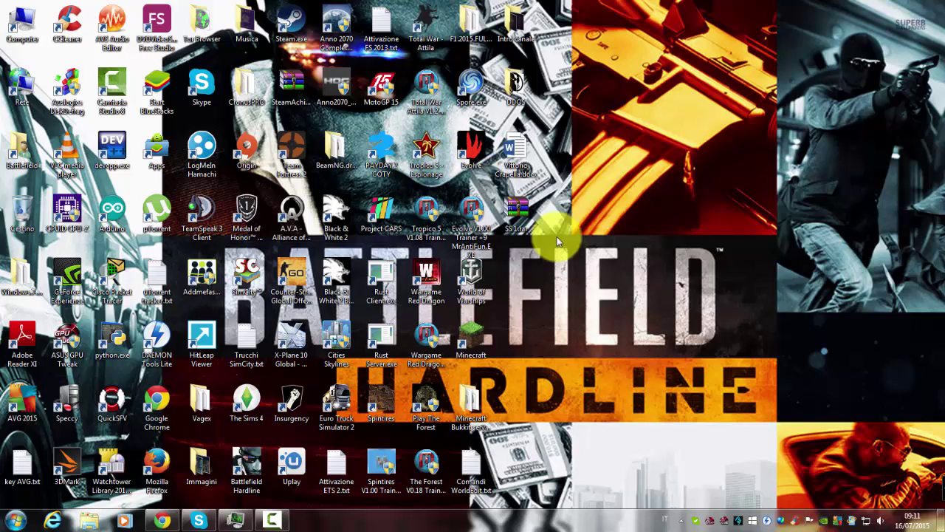
- Open AVG Internet Security's firewall settings and display the Applicazioni rules list
right_click(839, 522)
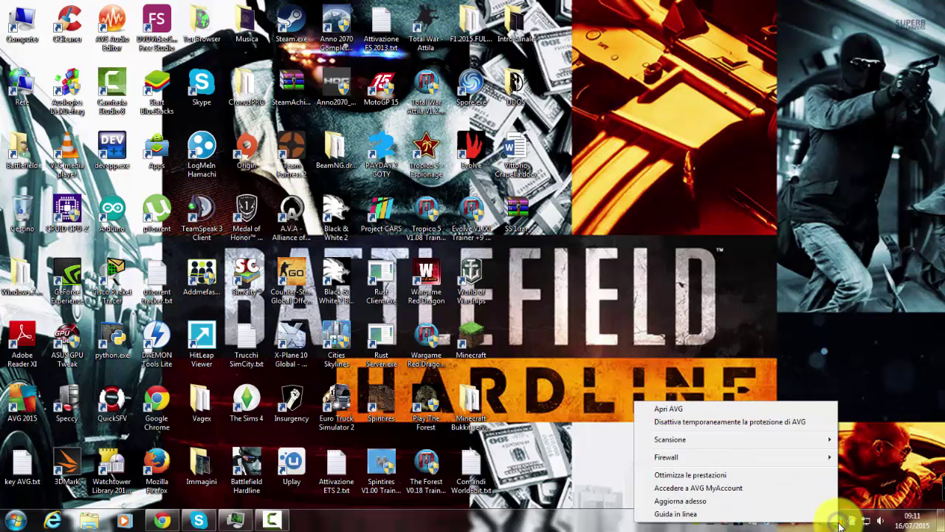
click(661, 408)
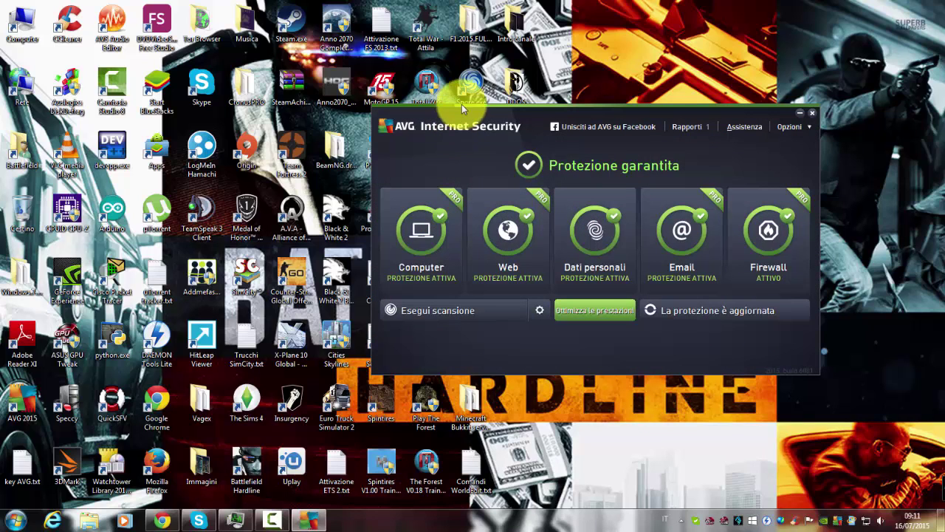
drag(494, 116, 508, 130)
click(822, 142)
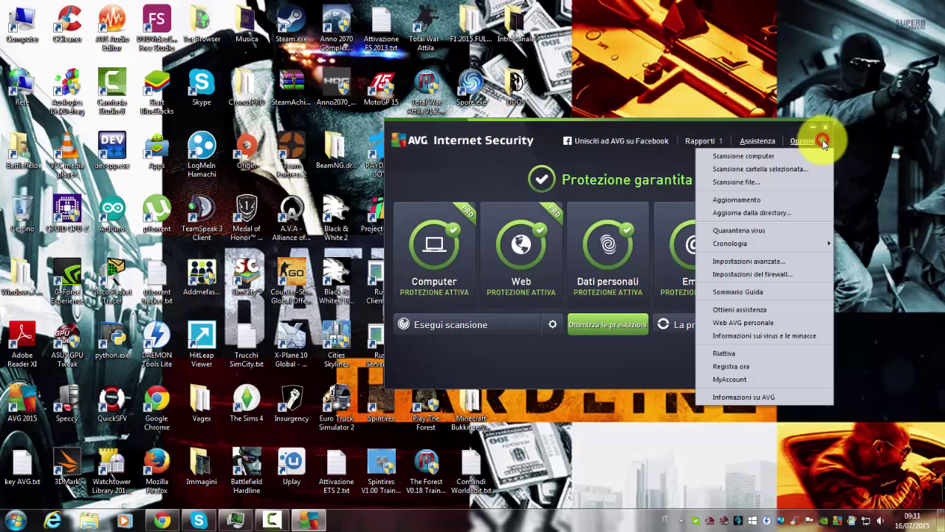
click(764, 278)
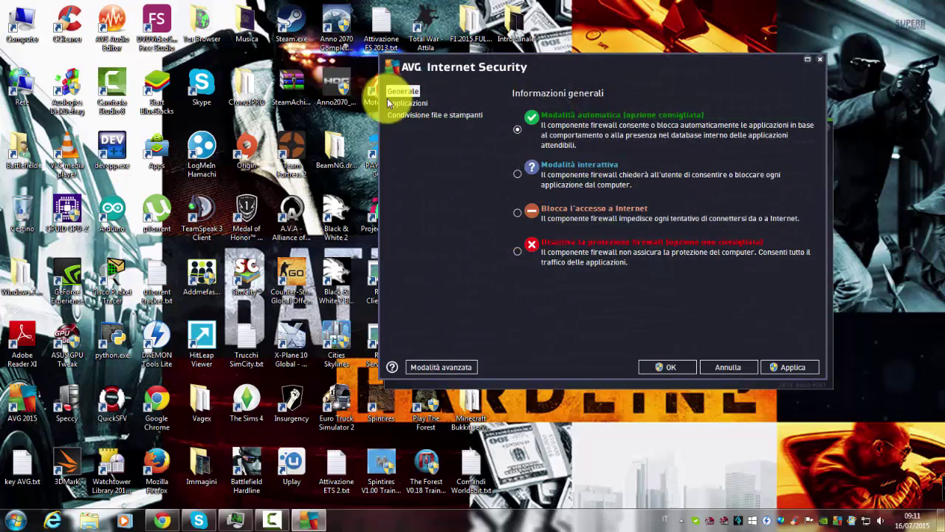
drag(417, 65, 352, 57)
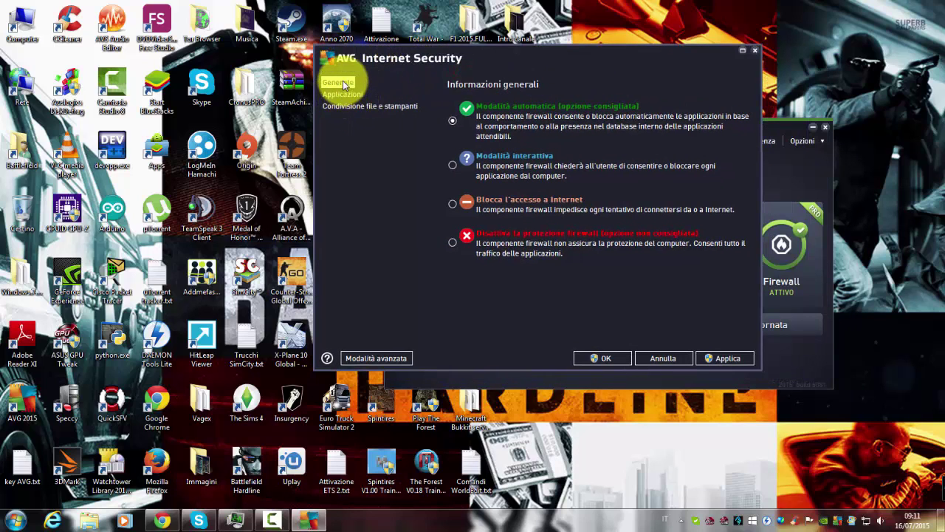
click(342, 95)
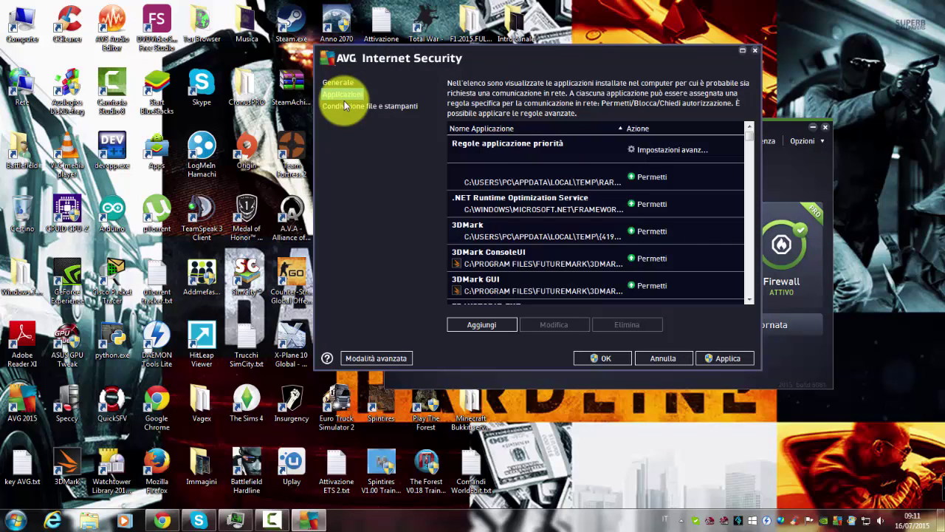
click(337, 82)
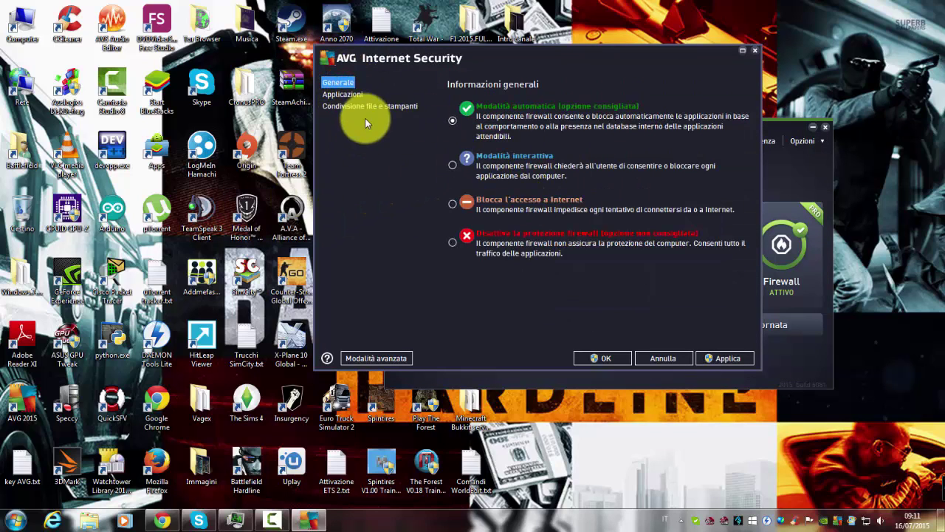
click(331, 95)
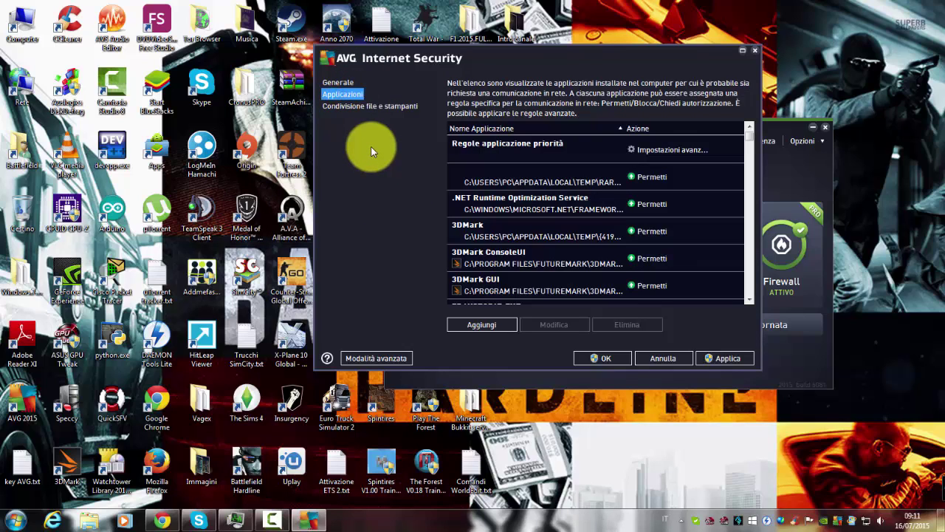
- Try to add Evolve.exe from the Evolve Bin64_SteamRetail folder as a new firewall application, then cancel the entry
click(488, 327)
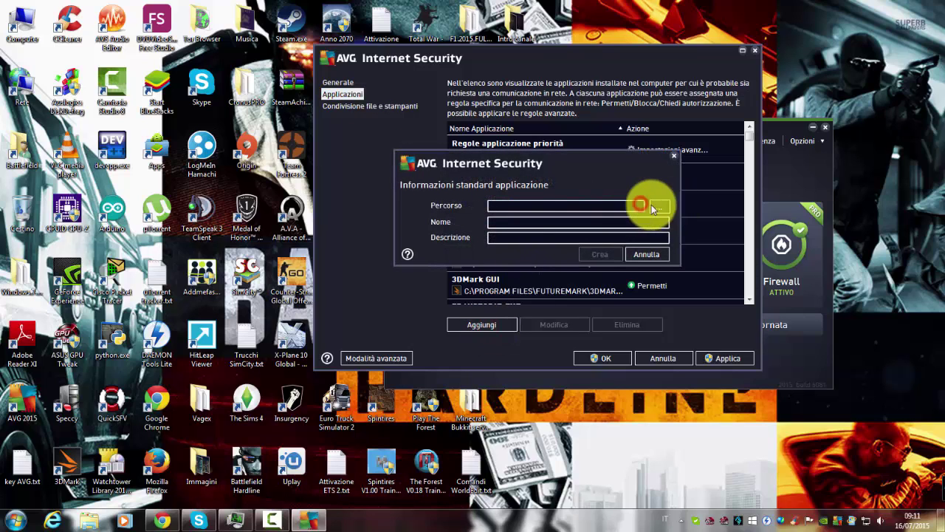
click(658, 206)
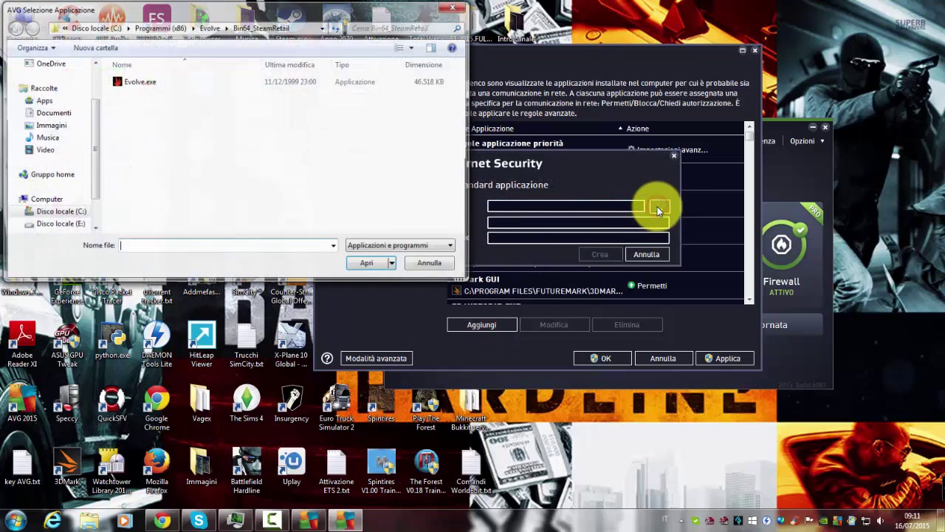
click(141, 82)
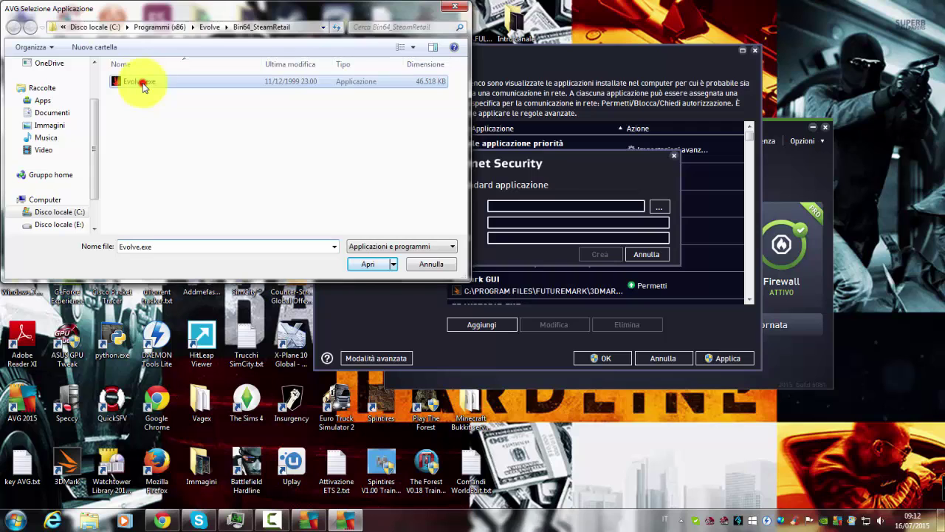
click(367, 262)
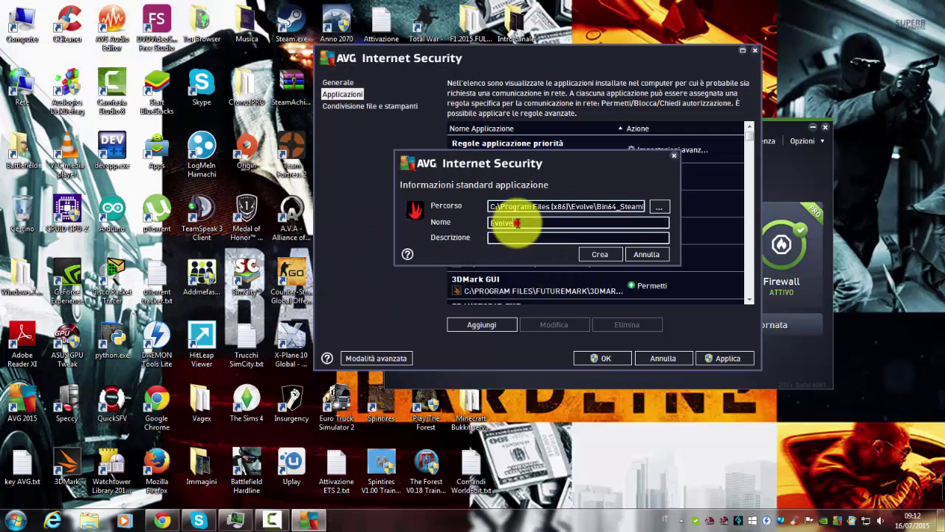
click(602, 253)
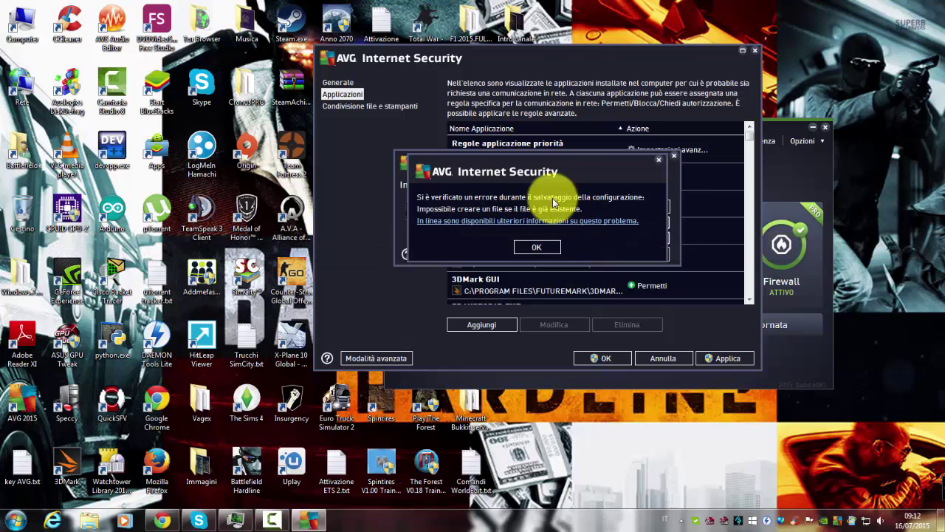
click(541, 247)
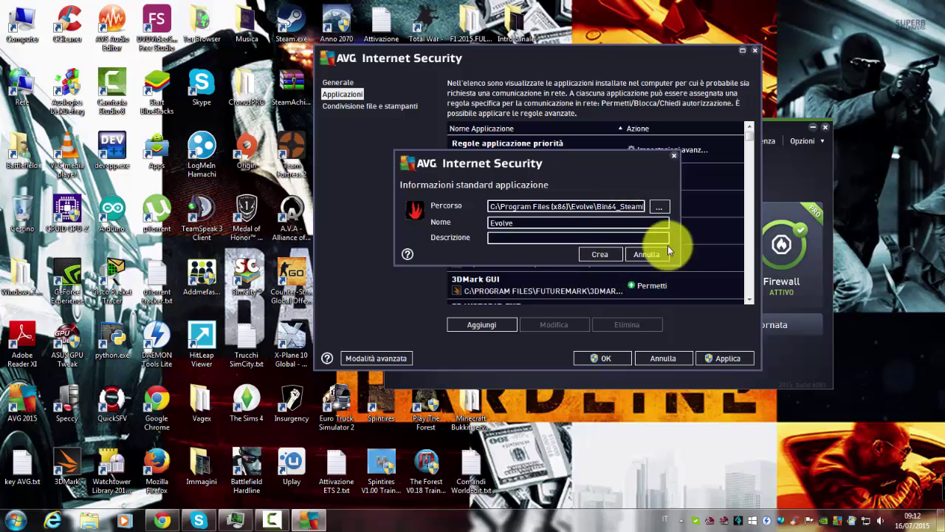
click(646, 254)
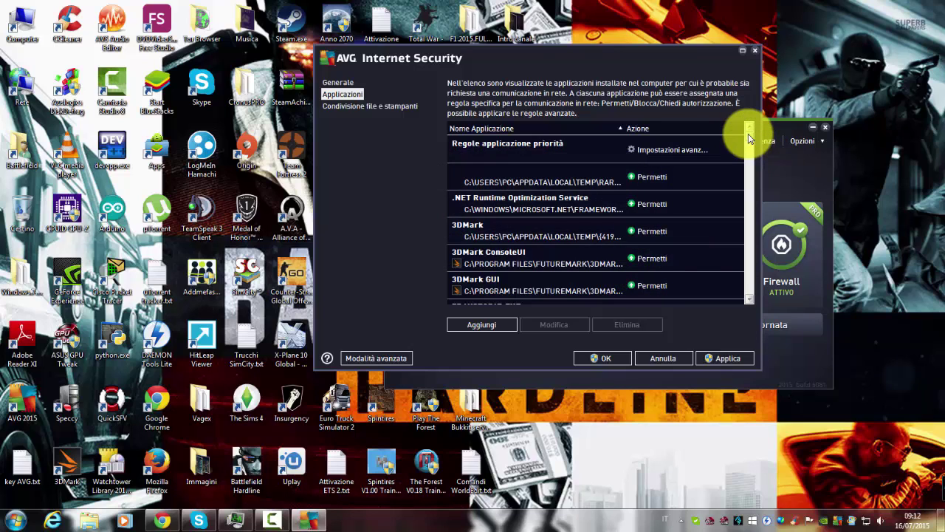
- Find Evolve in the firewall application list and set its action to Blocca
scroll(748, 148, down, 6)
scroll(747, 196, up, 1)
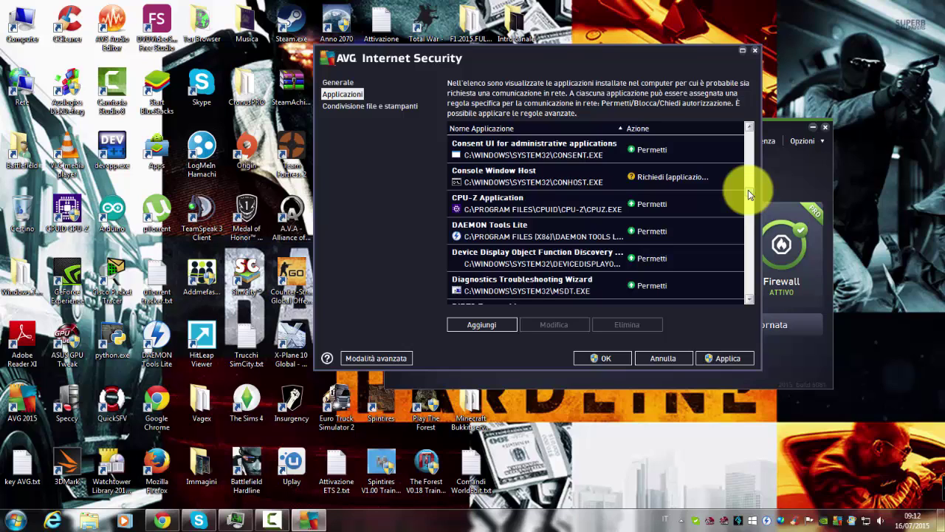
scroll(748, 190, down, 4)
click(555, 213)
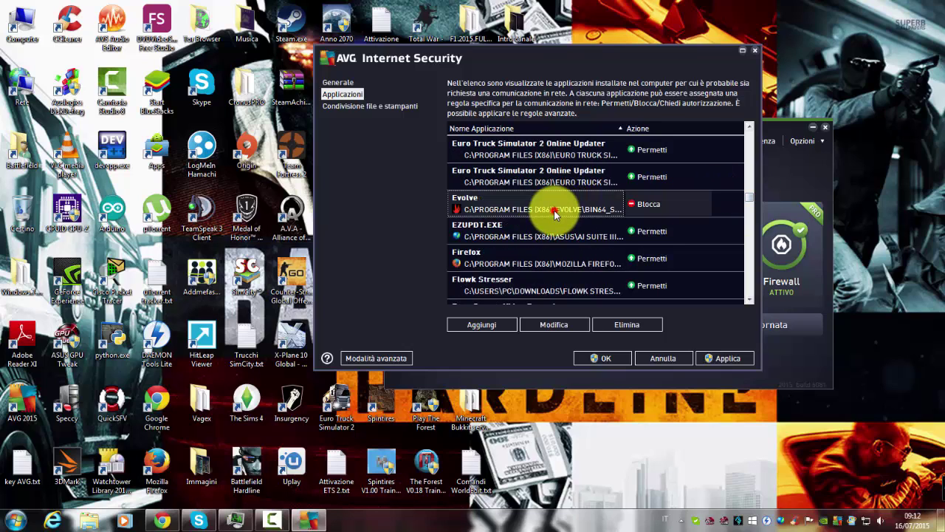
click(655, 204)
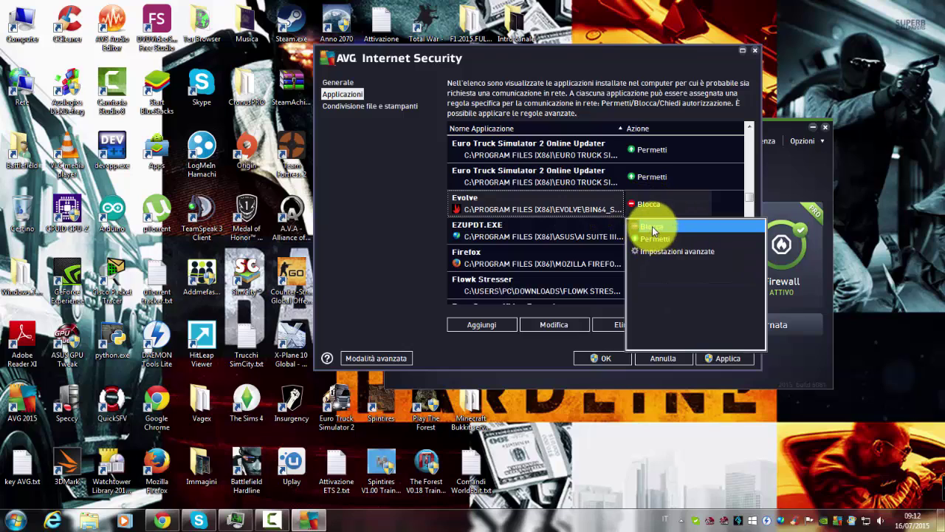
click(645, 226)
click(642, 209)
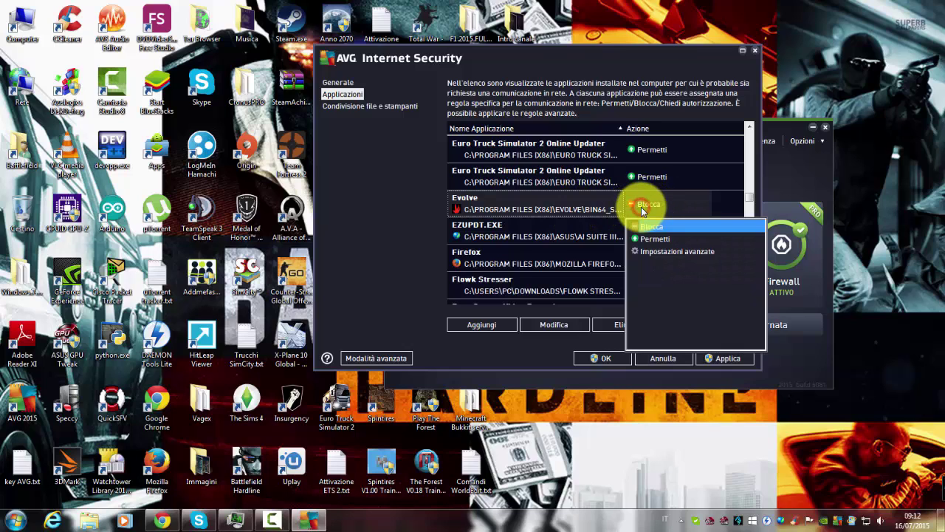
click(652, 227)
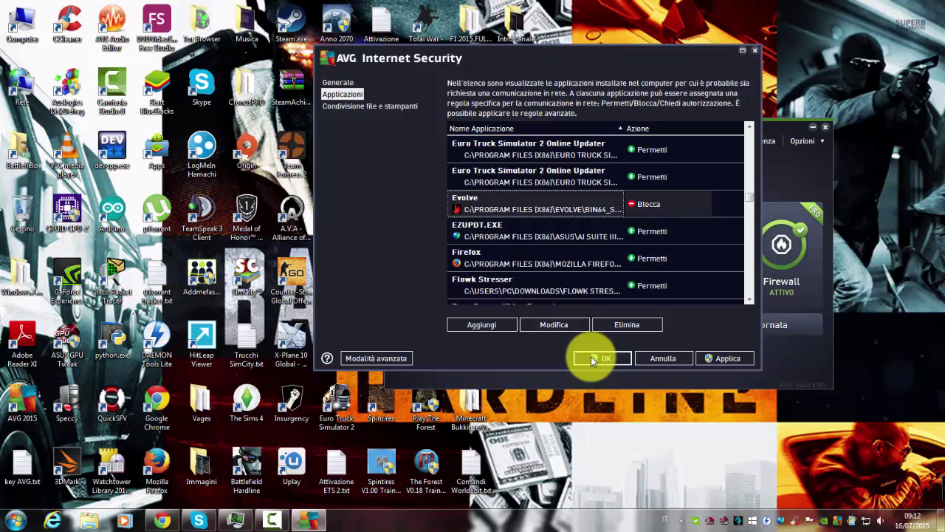
- Apply and confirm the firewall settings, and close the AVG window
click(727, 360)
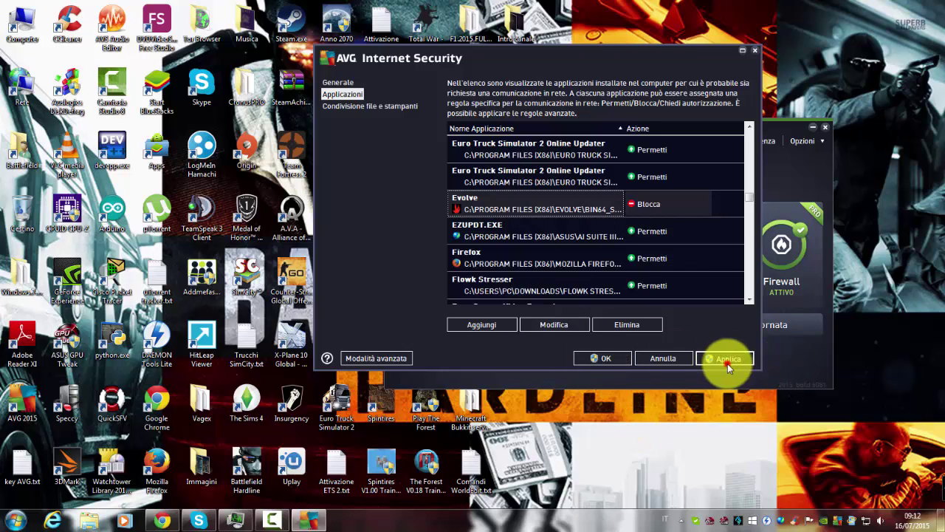
click(595, 356)
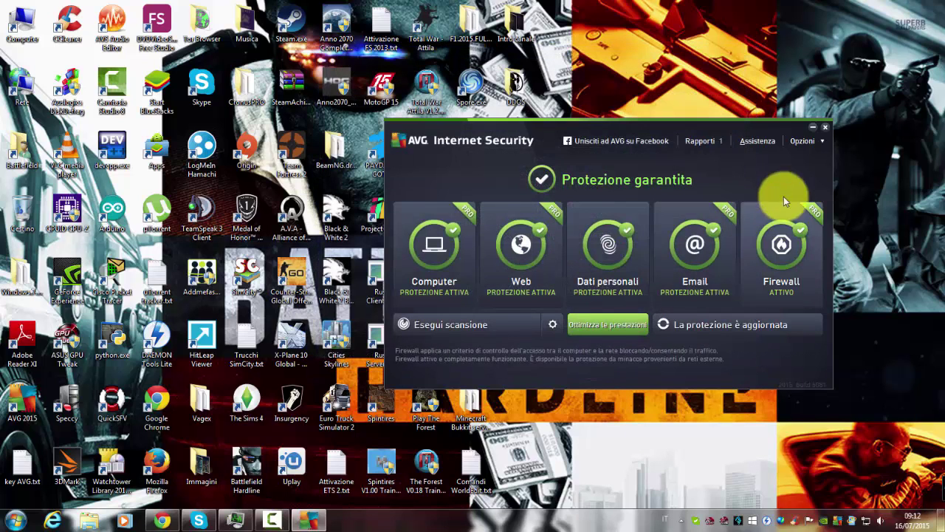
click(824, 127)
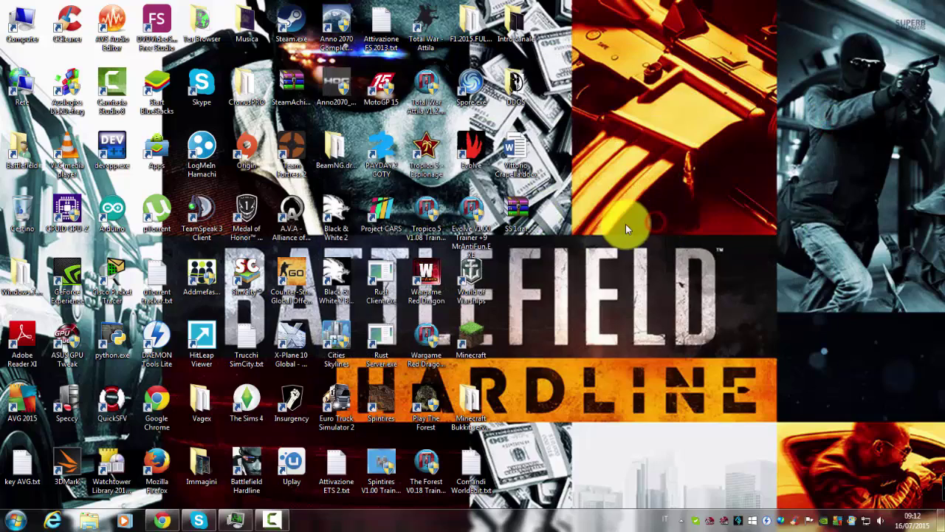
- Launch Evolve from the desktop and dismiss its my2K status message
double_click(475, 148)
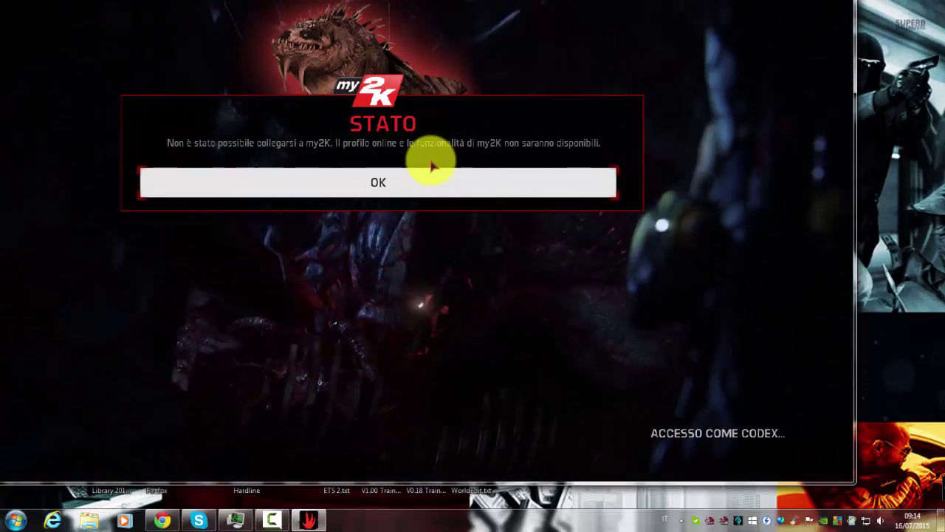
click(432, 170)
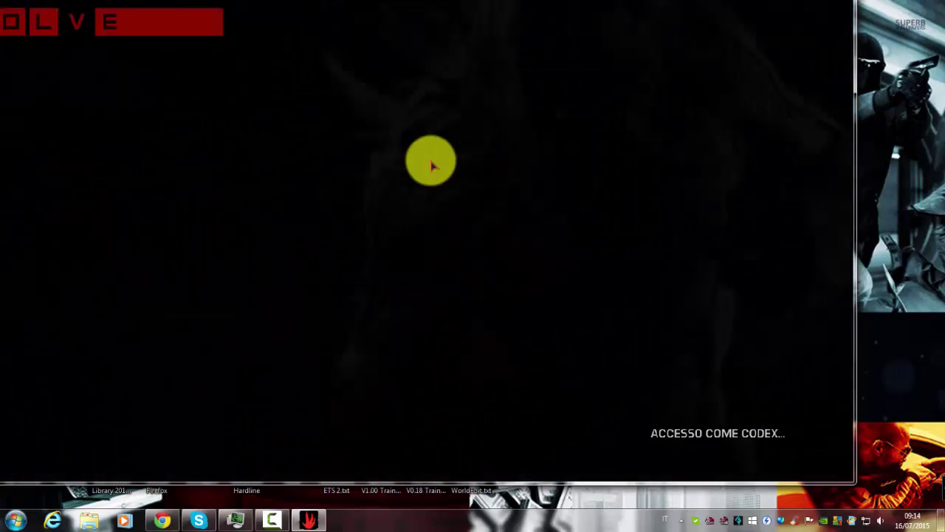